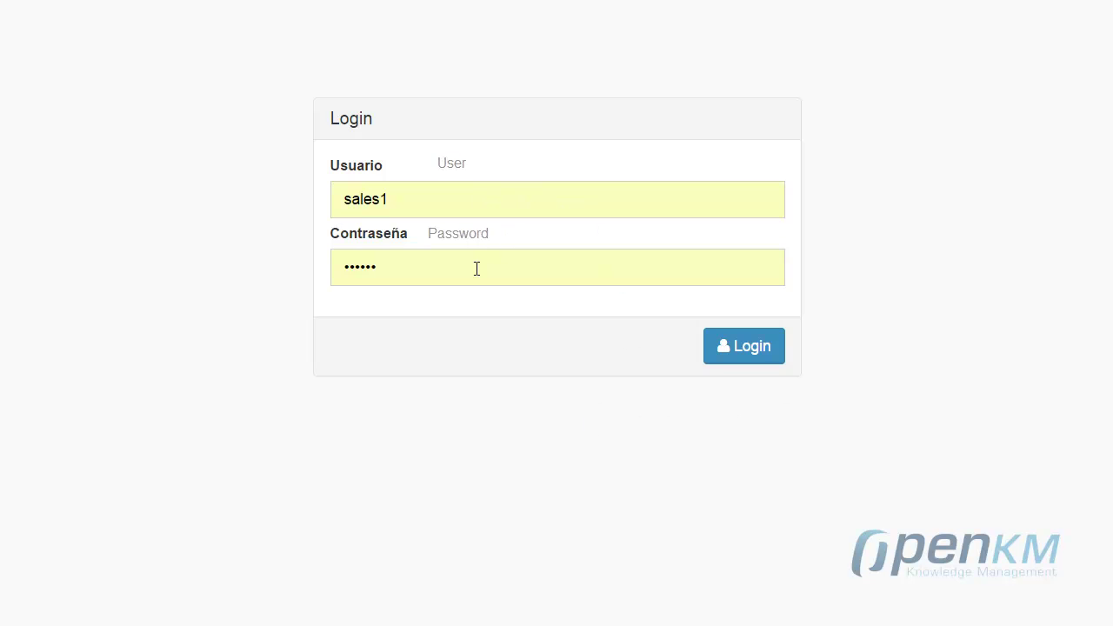
Step: Submit the sales username and password to log in to OpenKM CRM
key(Return)
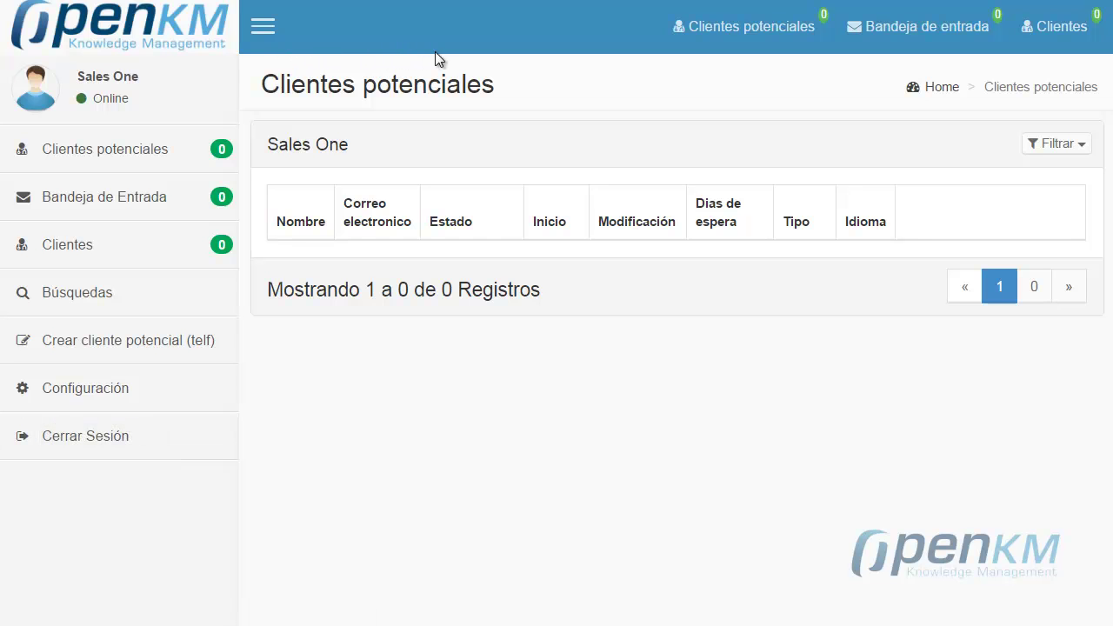
Step: Collapse the sidebar and show the Filtrar panel for potential clients
click(263, 28)
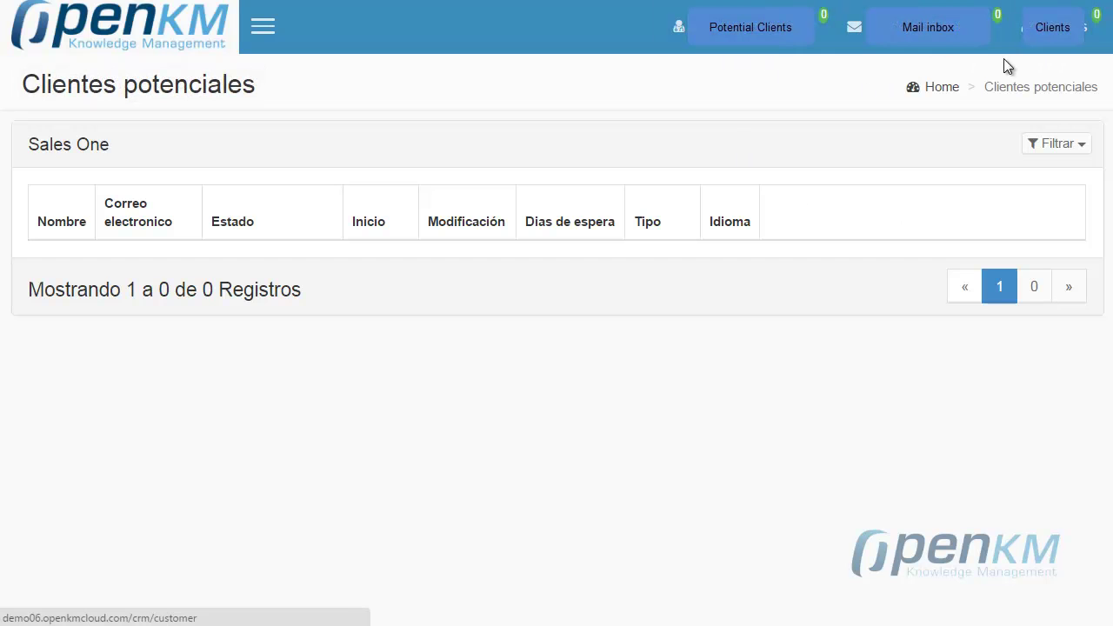
click(1079, 154)
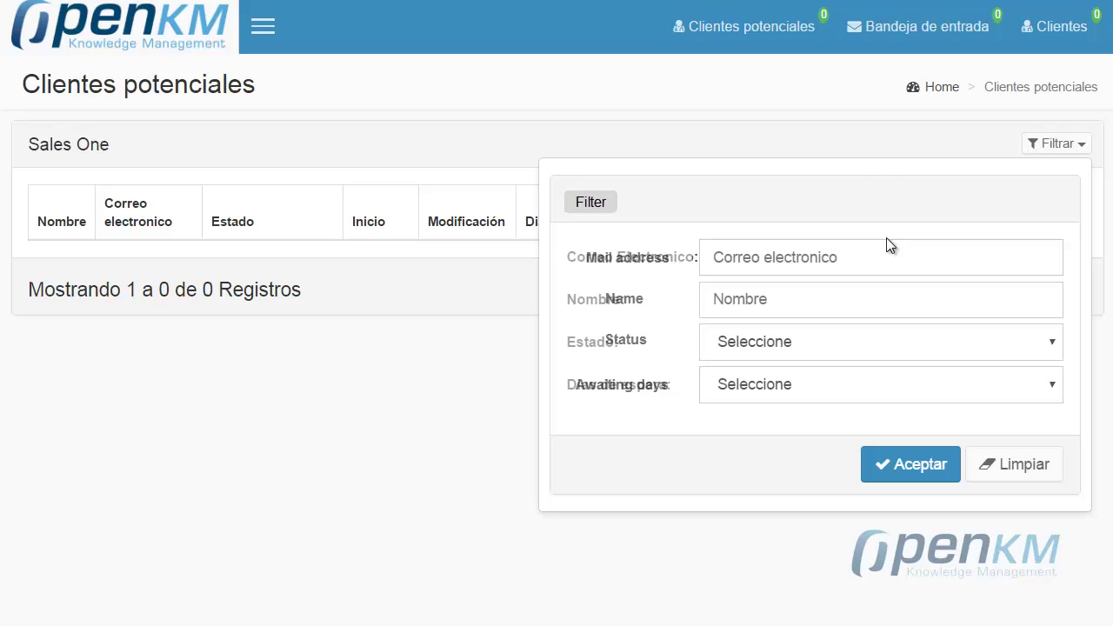
Step: Check the Mail address, Name and Status filter fields, leaving them empty
click(870, 259)
click(867, 299)
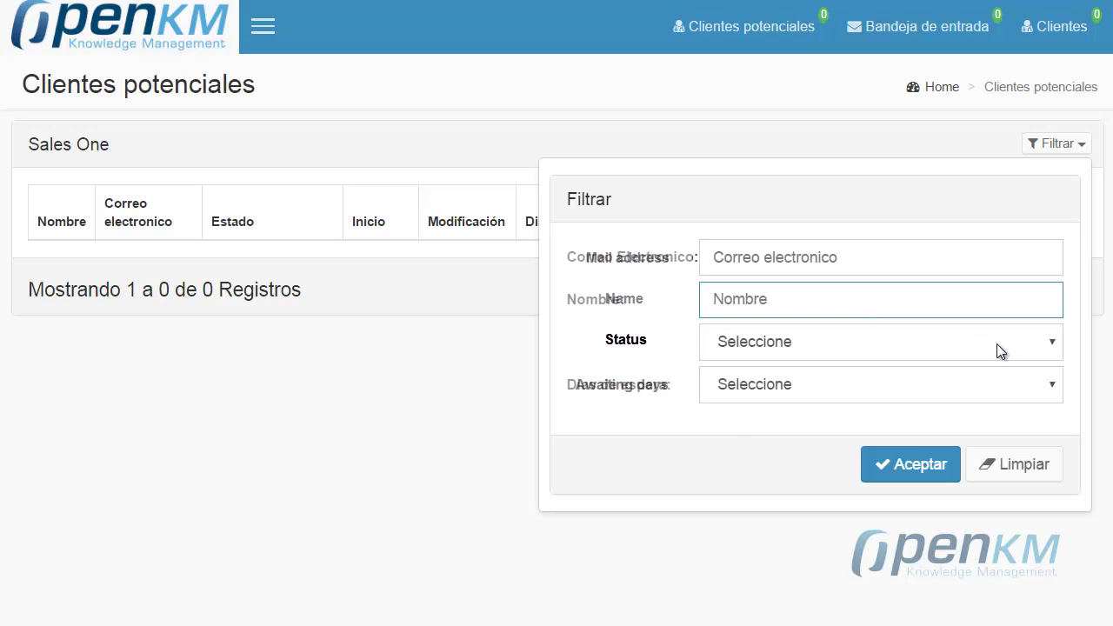
click(999, 345)
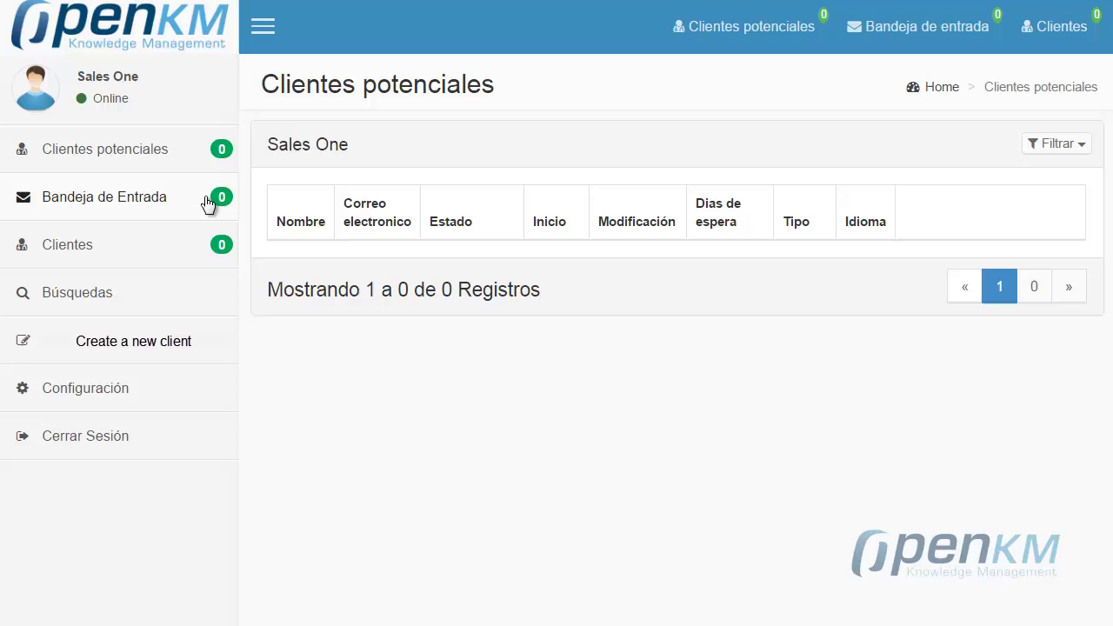
Step: Start a new potential client via 'Crear cliente potencial (telf)' and expand the Tipo list
click(177, 351)
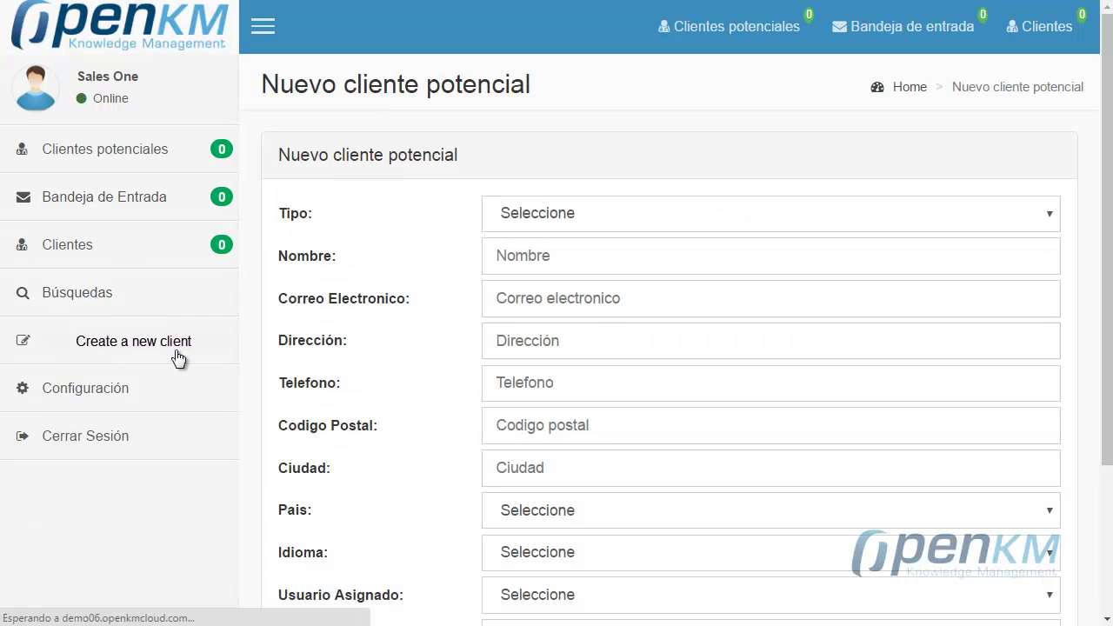
click(793, 221)
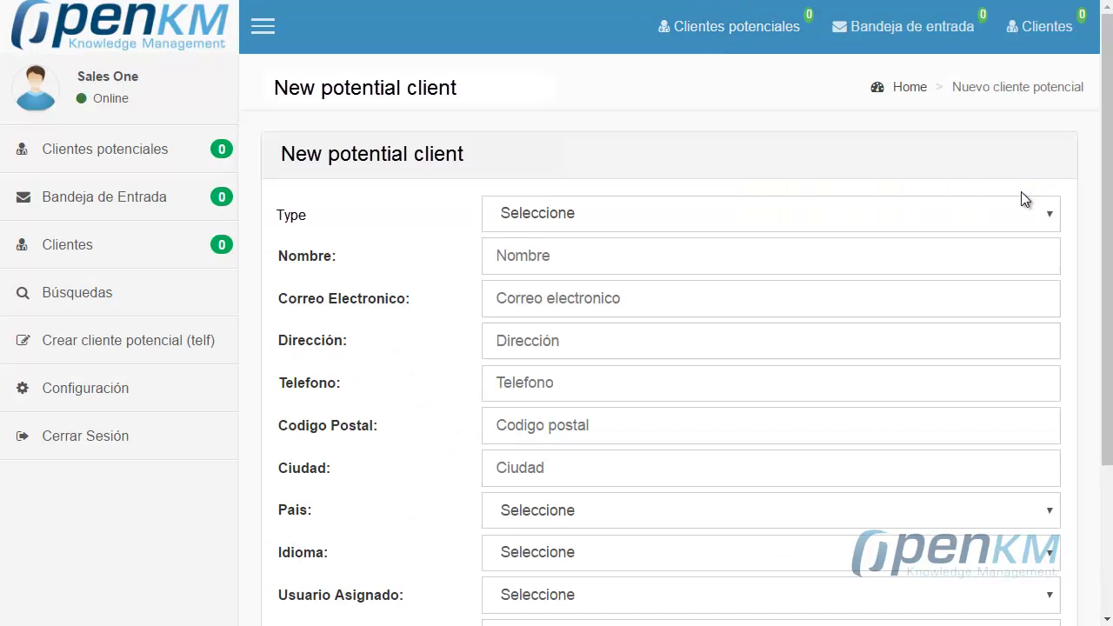
click(1048, 213)
Step: Set type Profesional and fill in the client's name, e-mail, address, phone, postal code and city
click(1039, 260)
click(976, 254)
text(John Smith)
click(784, 292)
text(mail@address.com)
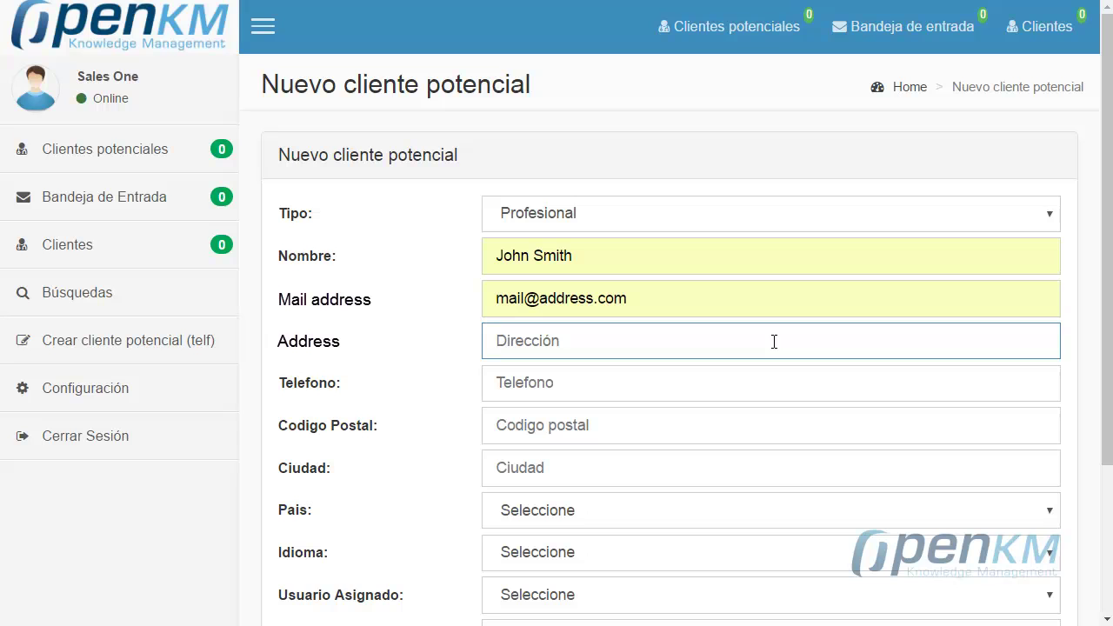
text(Openkm street)
click(762, 392)
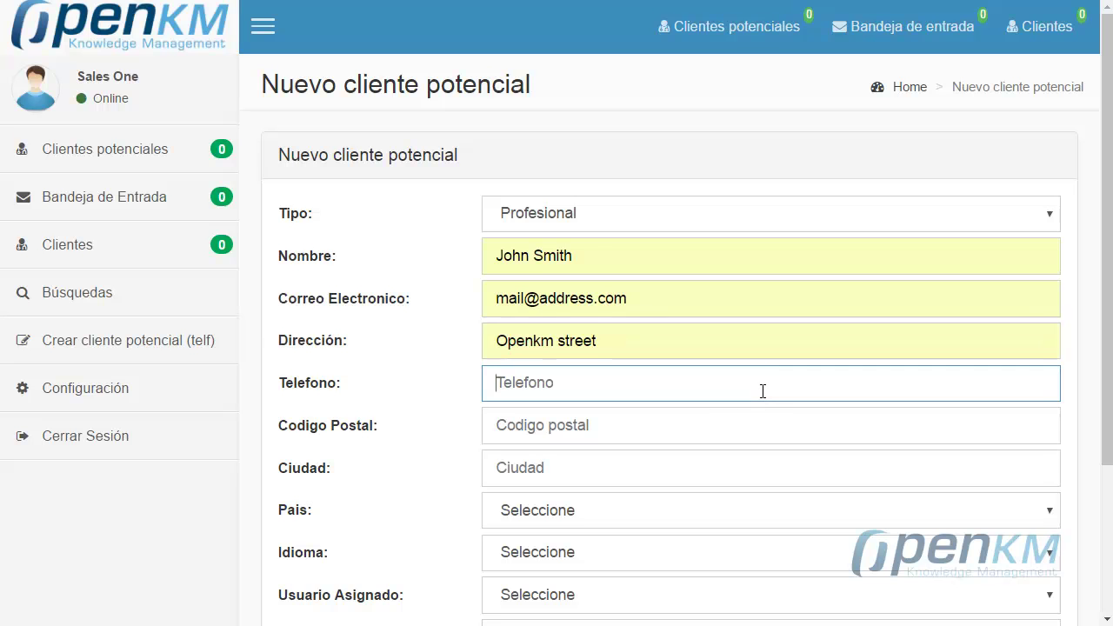
text(555 23 68)
click(752, 409)
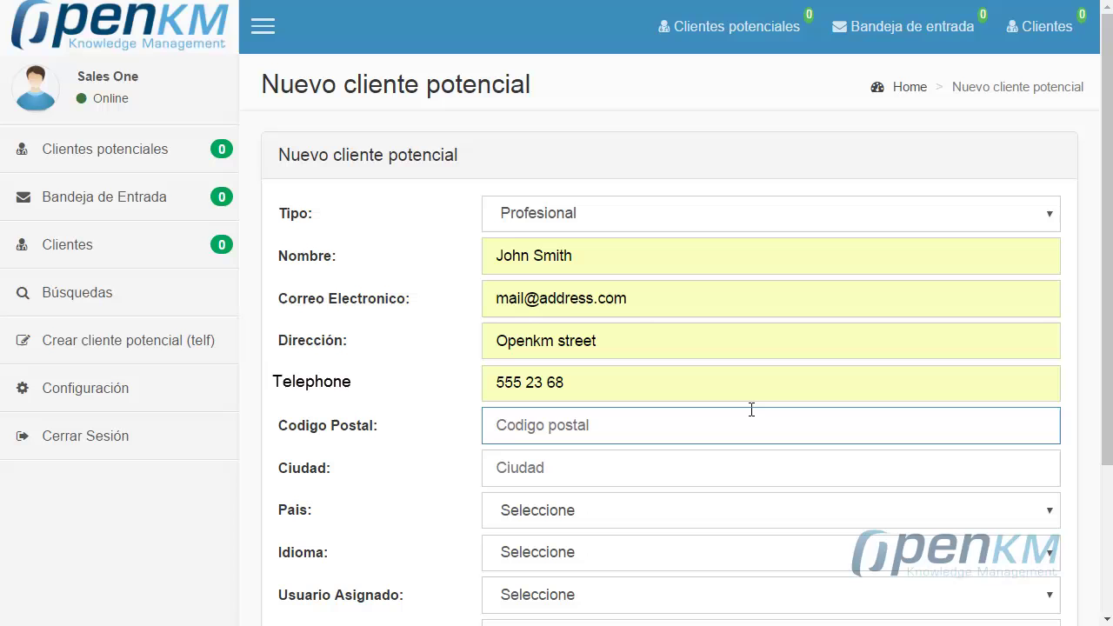
text(8888)
click(736, 467)
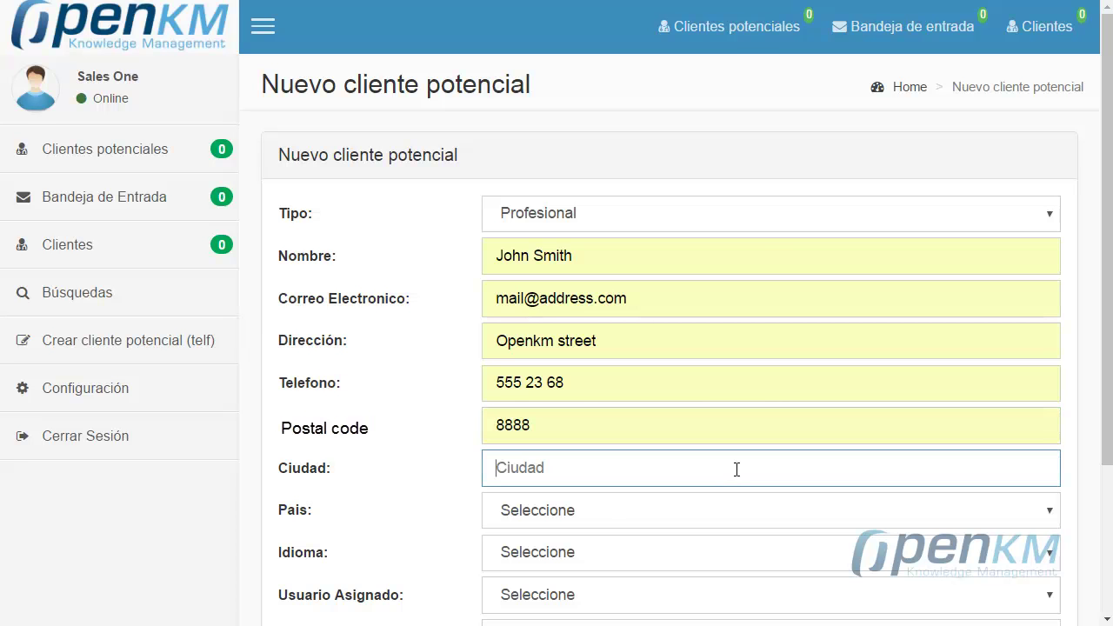
text(OpenKM)
Step: Choose United States as country, Ingles as language, and assign the first sales user
click(719, 516)
click(867, 345)
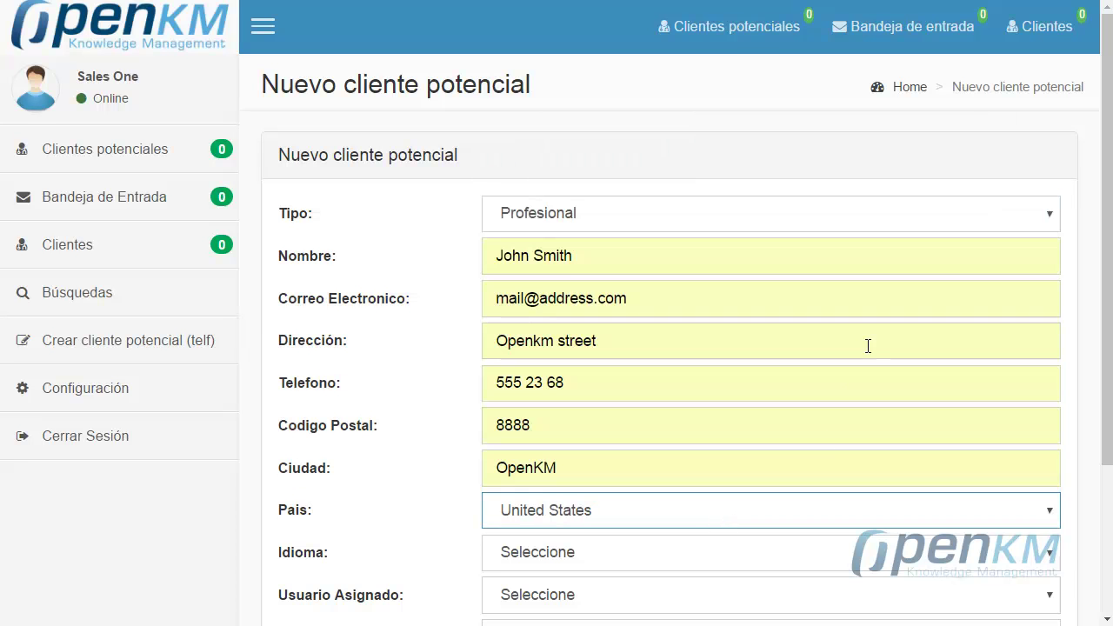
scroll(1048, 367, down, 2)
click(1048, 365)
click(1035, 425)
click(1016, 402)
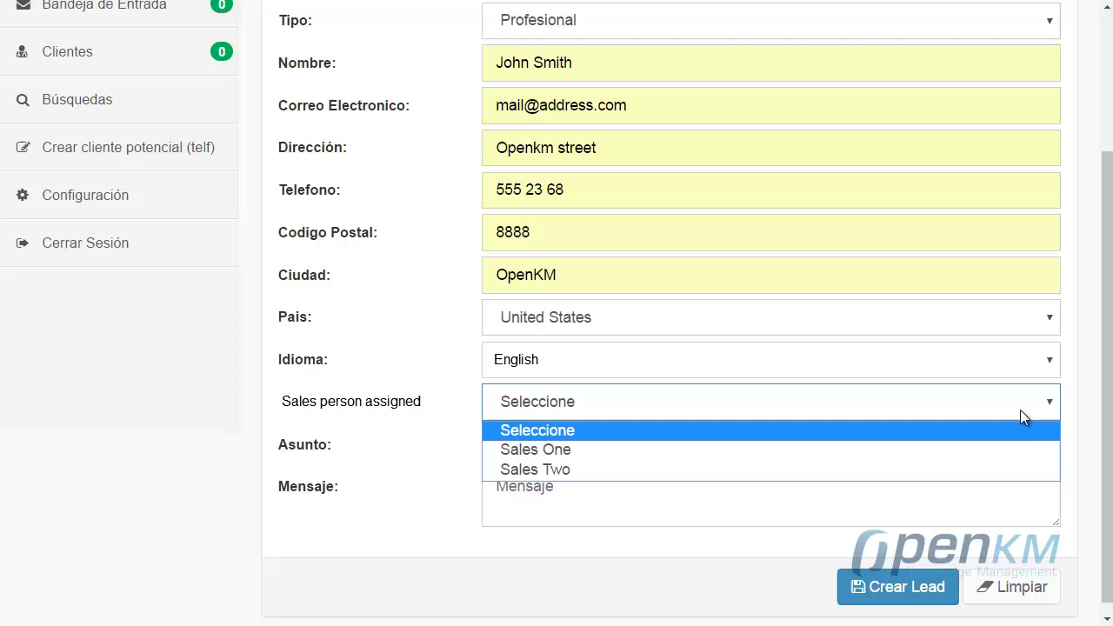
click(1026, 448)
Step: Enter subject 'OpenKM price', paste the message, and create the lead
text(OpenKM price)
click(901, 497)
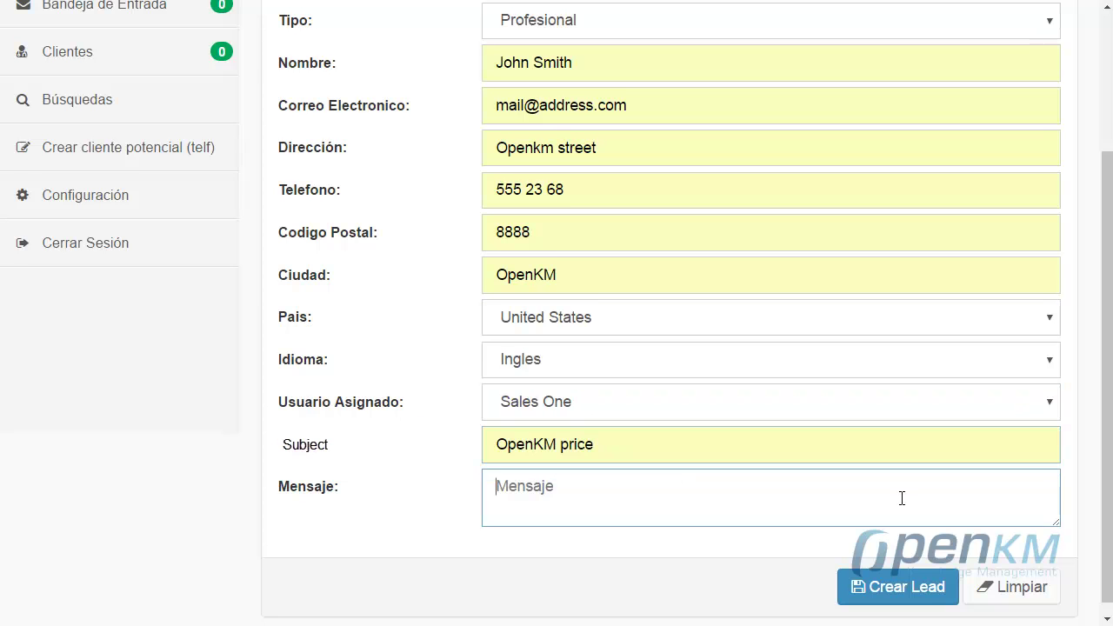
text(Hello, I would like have a demo please.)
scroll(909, 539, down, 1)
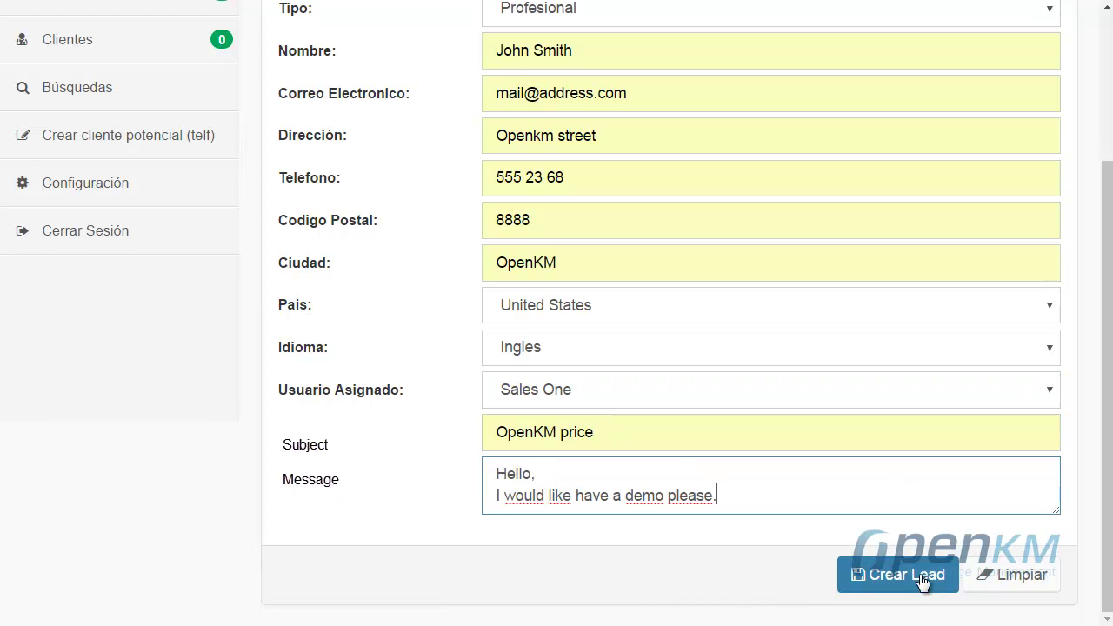
click(920, 576)
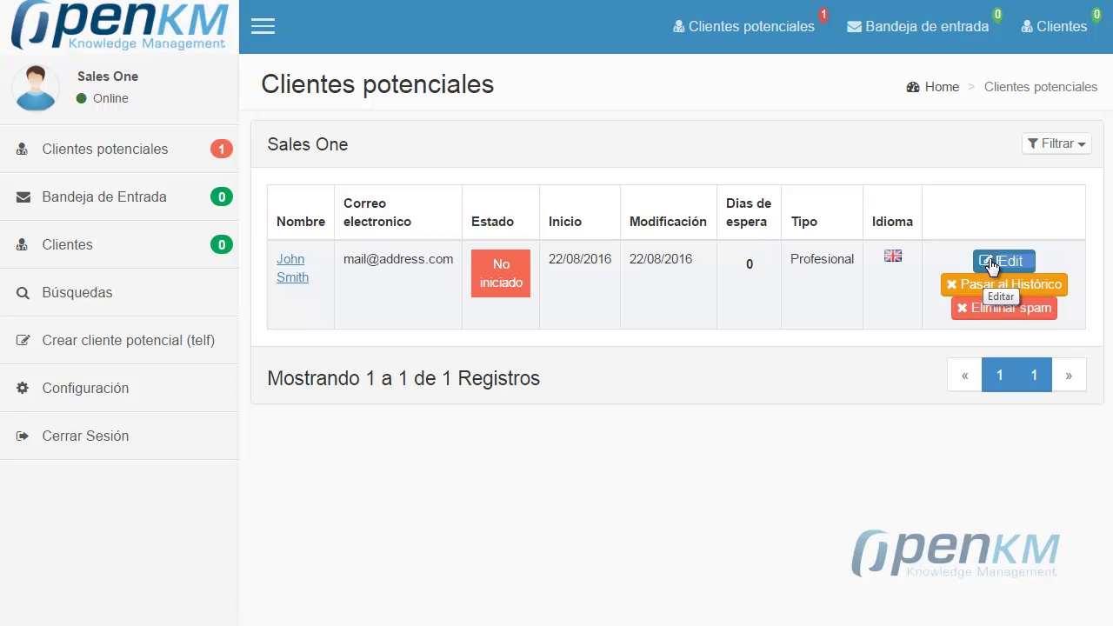
Step: Open the lead's record from the list and expand its Cuenta account panel
click(991, 263)
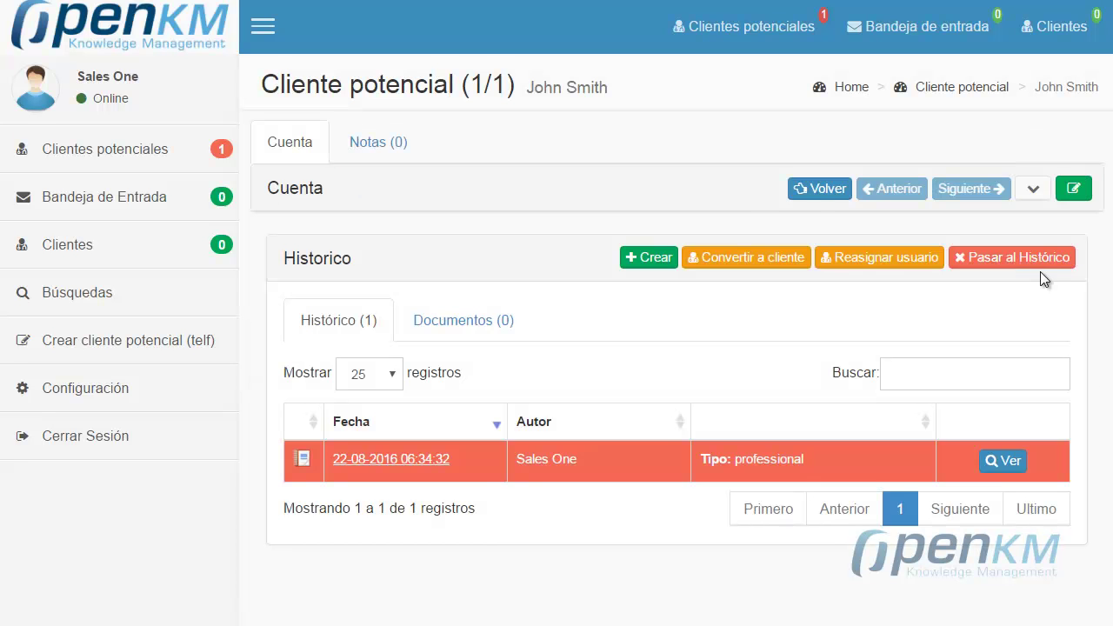
click(816, 195)
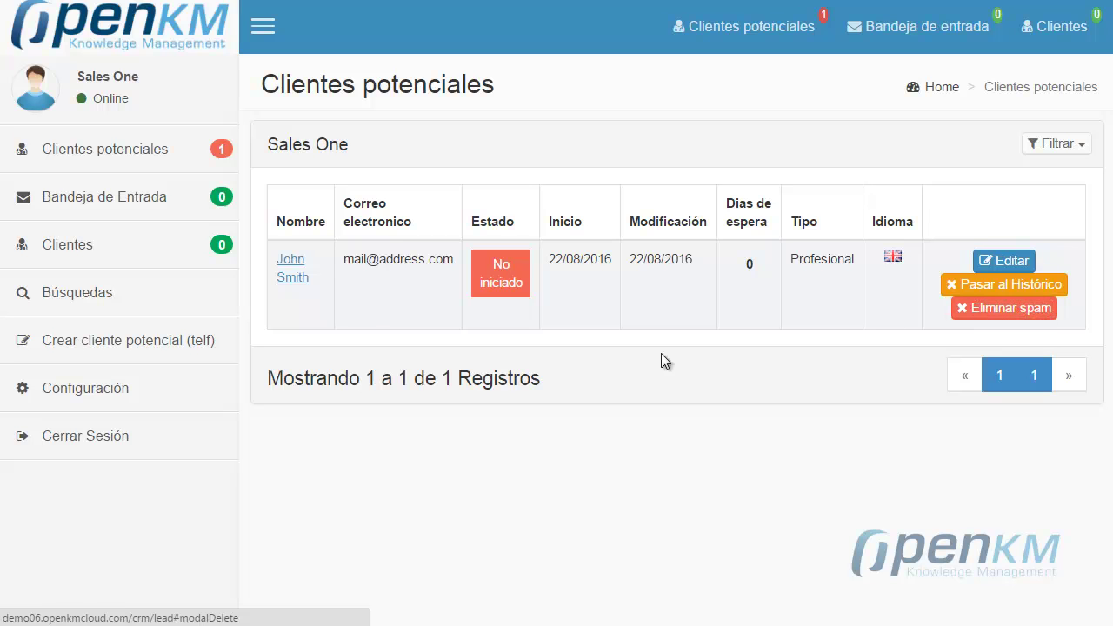
click(285, 276)
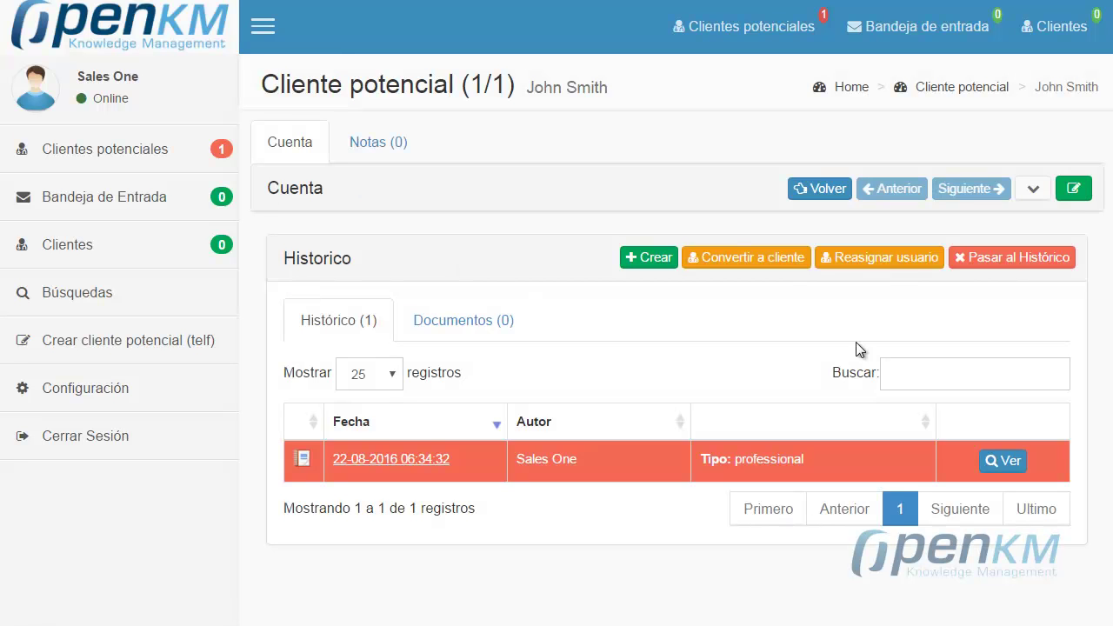
click(1035, 195)
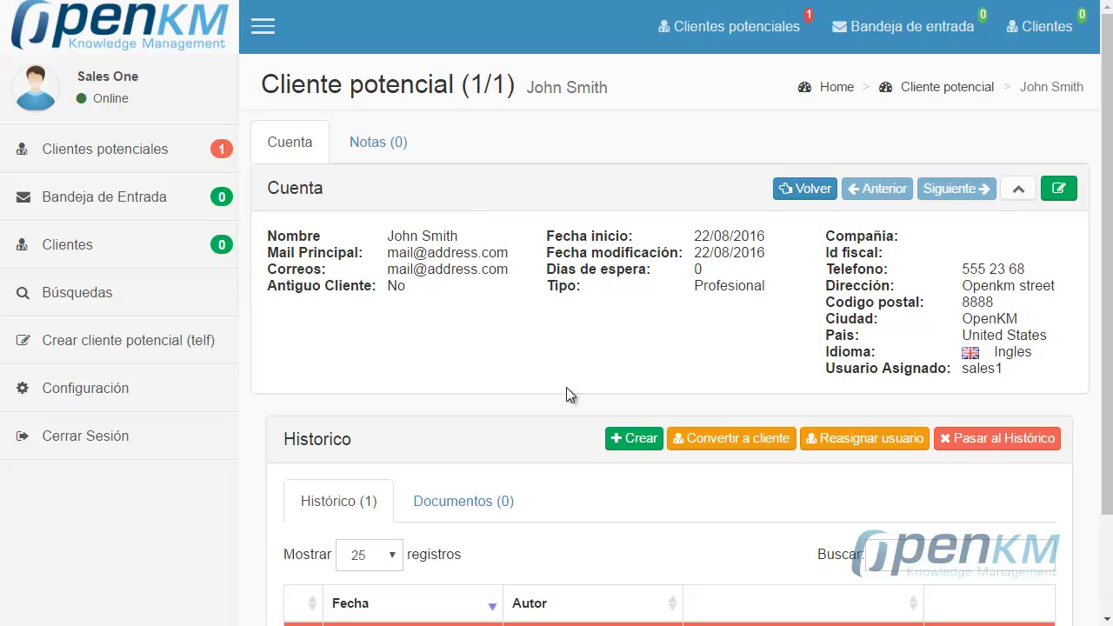
Step: Append a second e-mail address, replace the phone number, and save the lead's account
click(1059, 190)
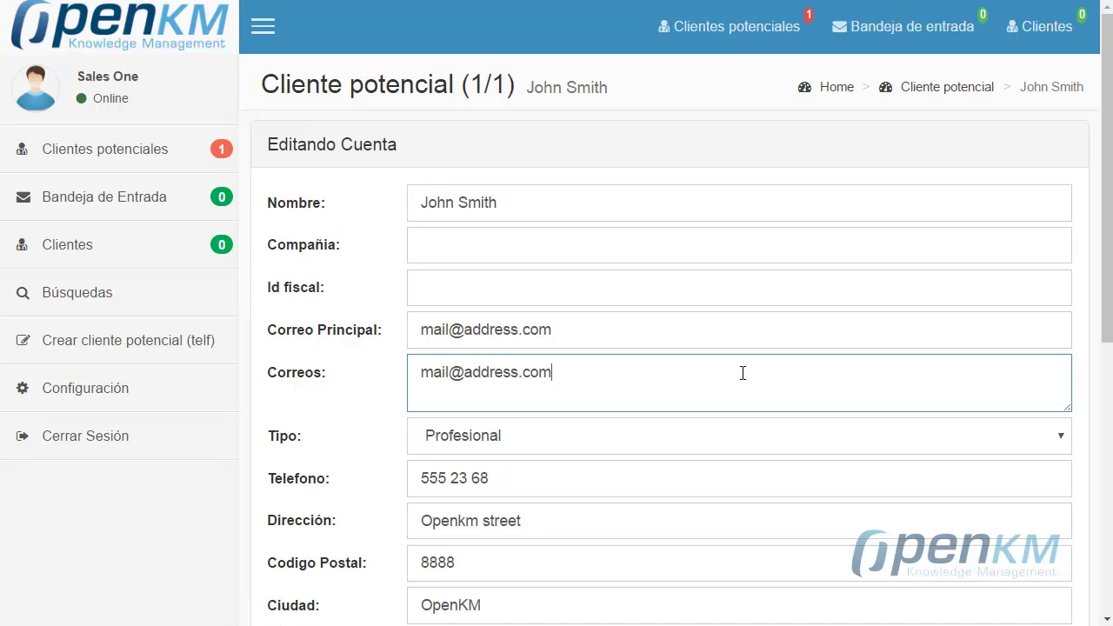
text(, newmail@addres)
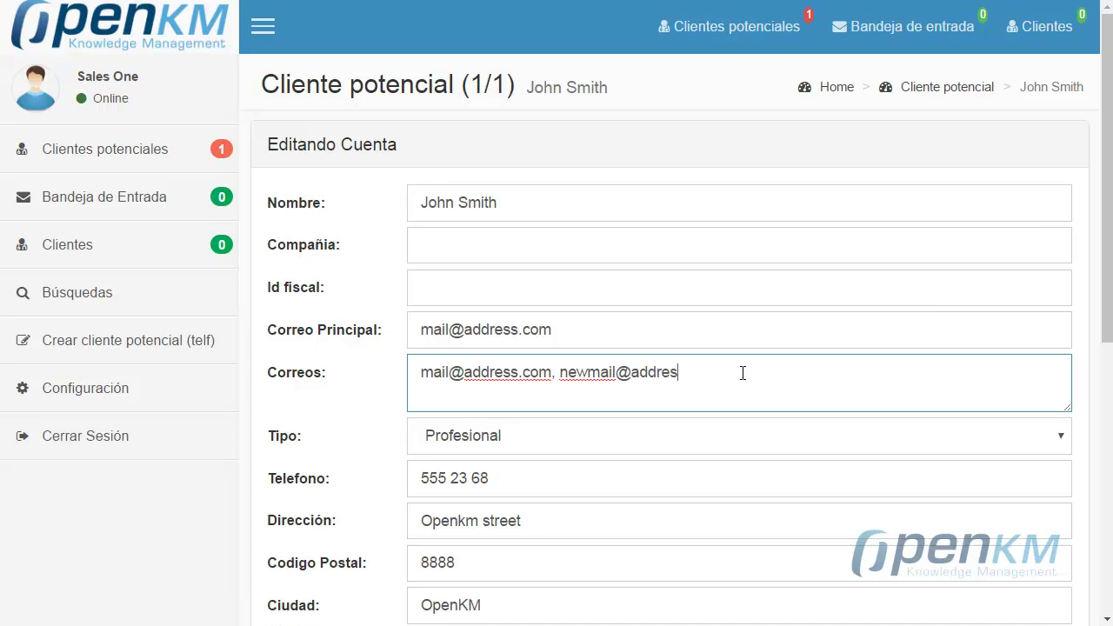
text(s.com)
click(710, 471)
click(663, 526)
scroll(797, 524, down, 5)
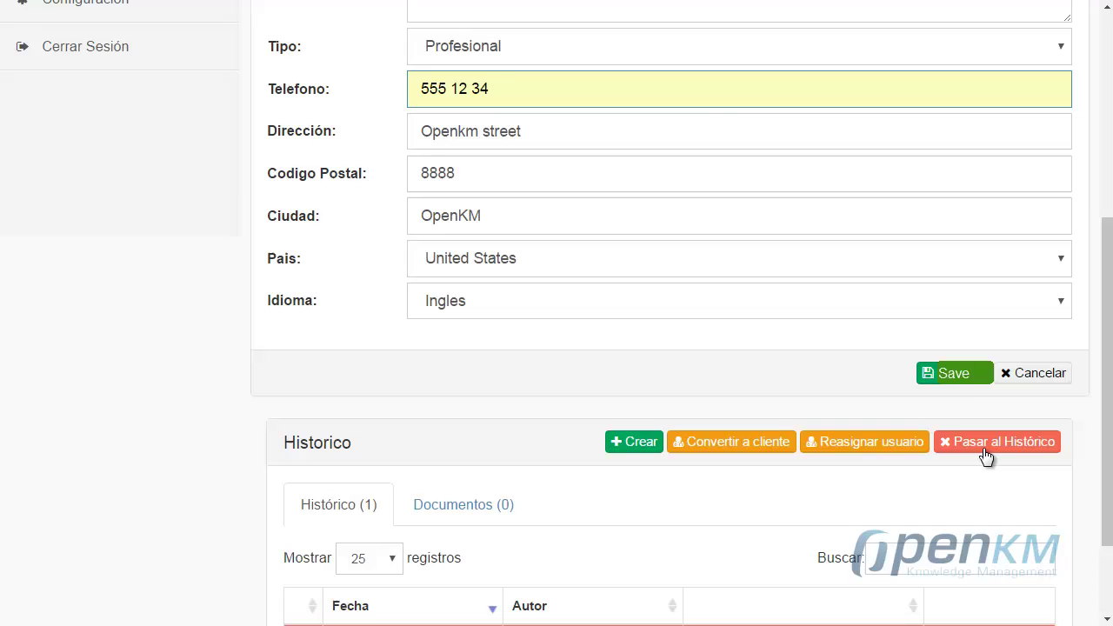
click(957, 377)
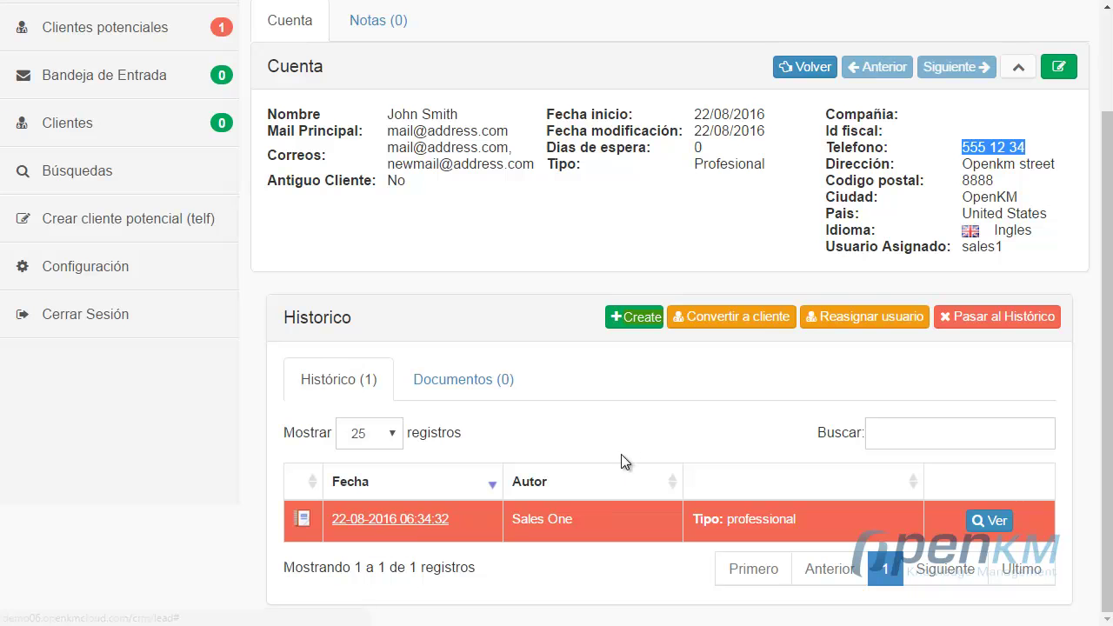
Step: Send the OpenKM News e-mail to the lead, then open a reply to it
click(631, 318)
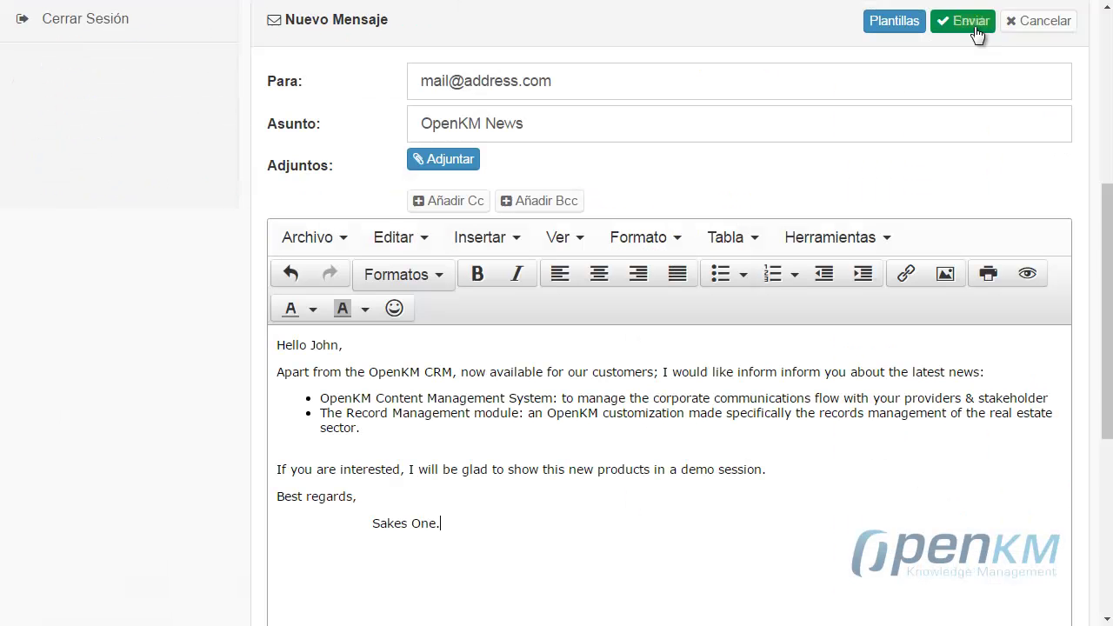
click(977, 33)
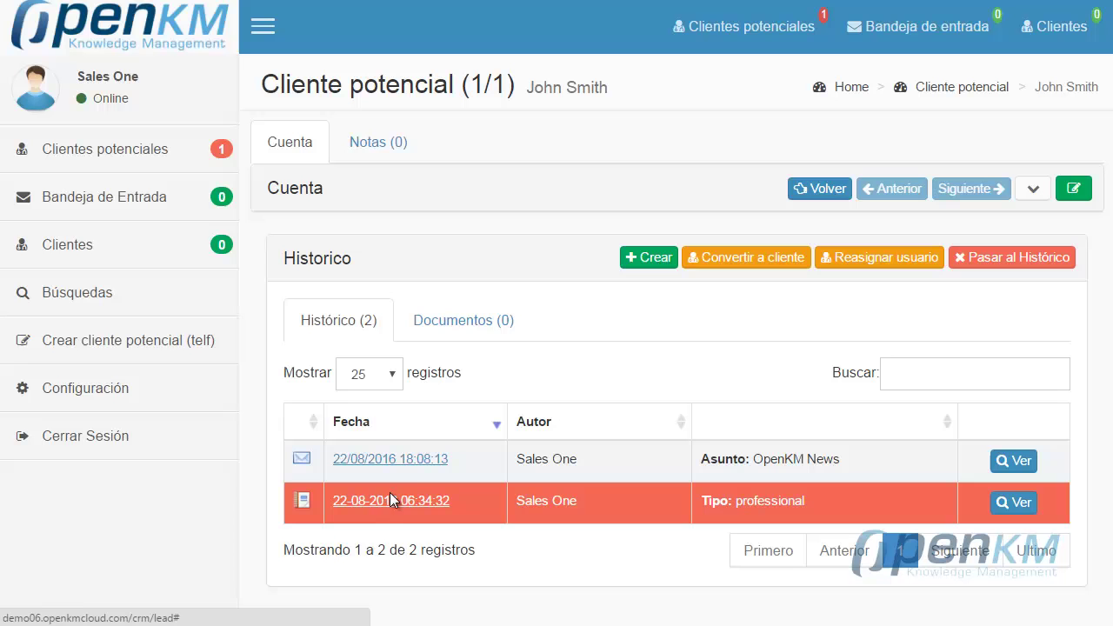
click(410, 461)
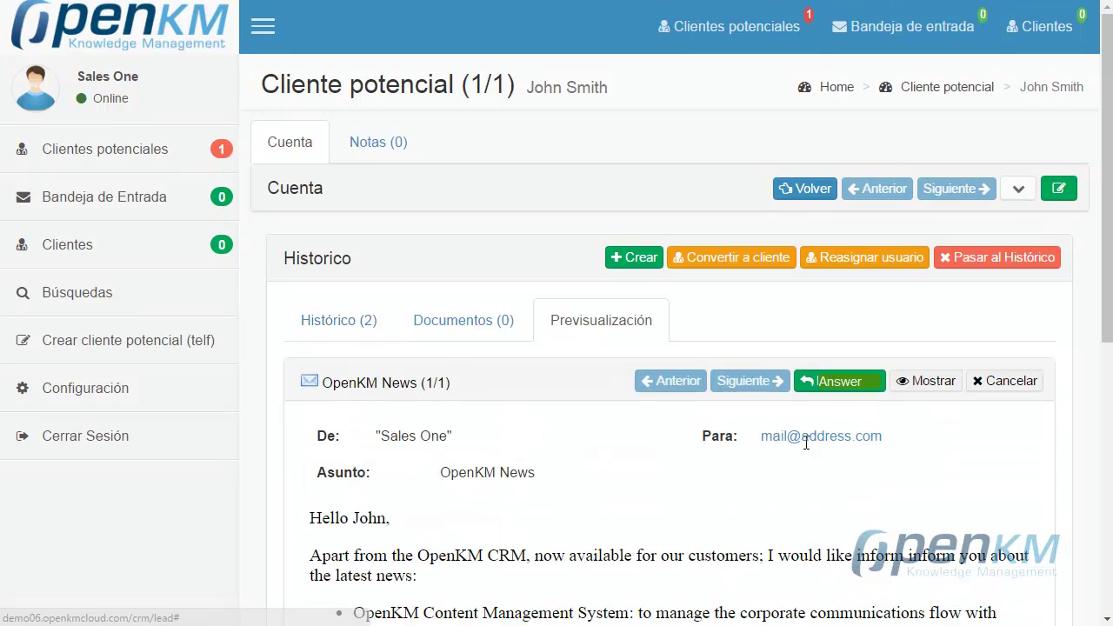
click(837, 391)
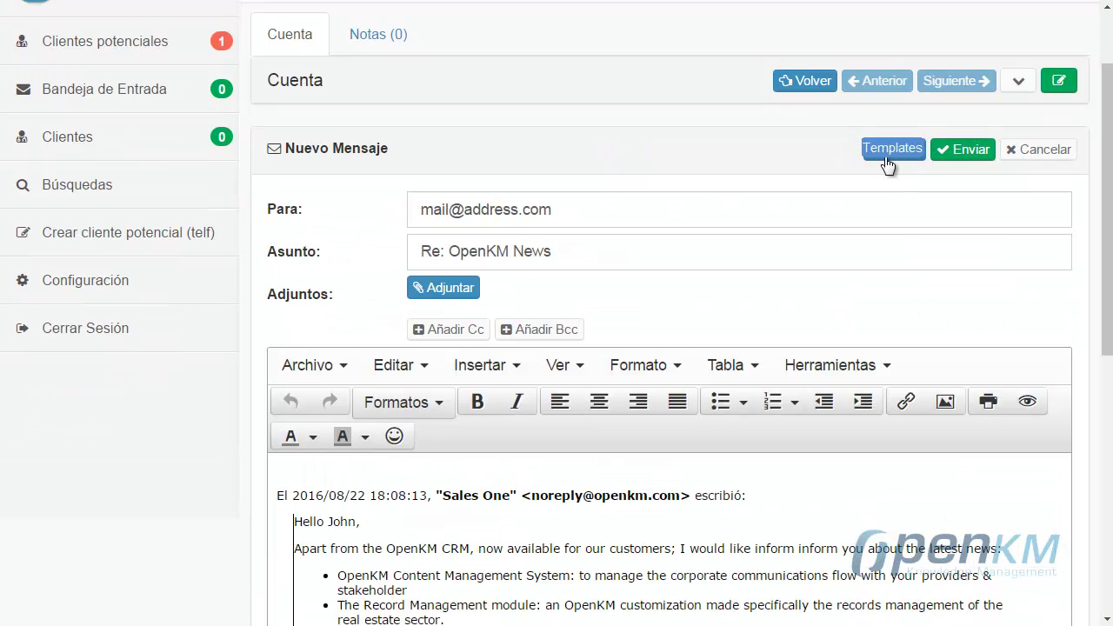